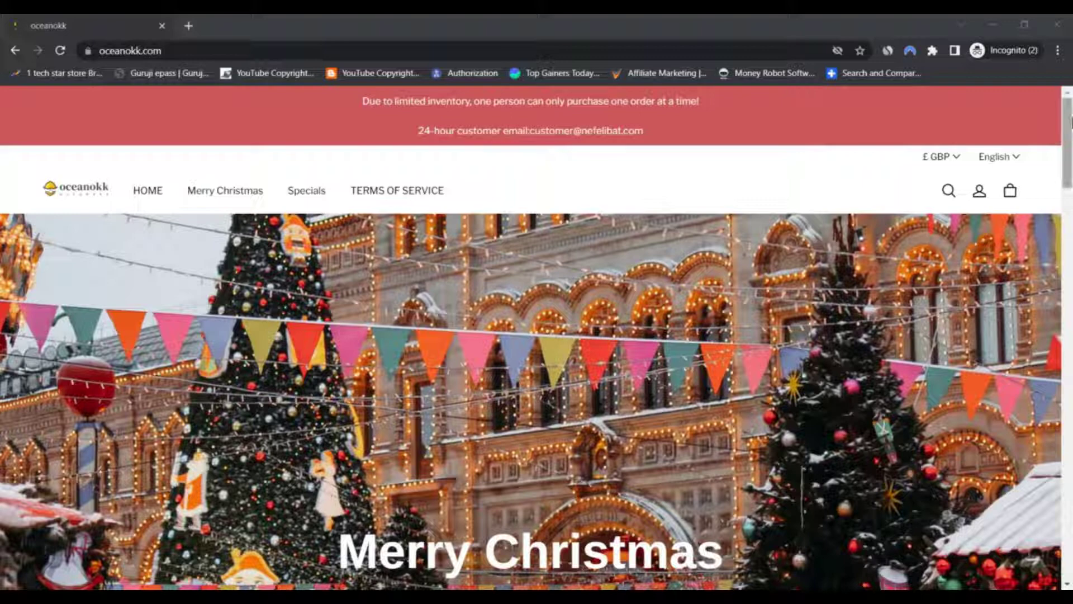
{"action": "left_click_drag", "start_coordinate": [1066, 118], "coordinate": [1068, 147]}
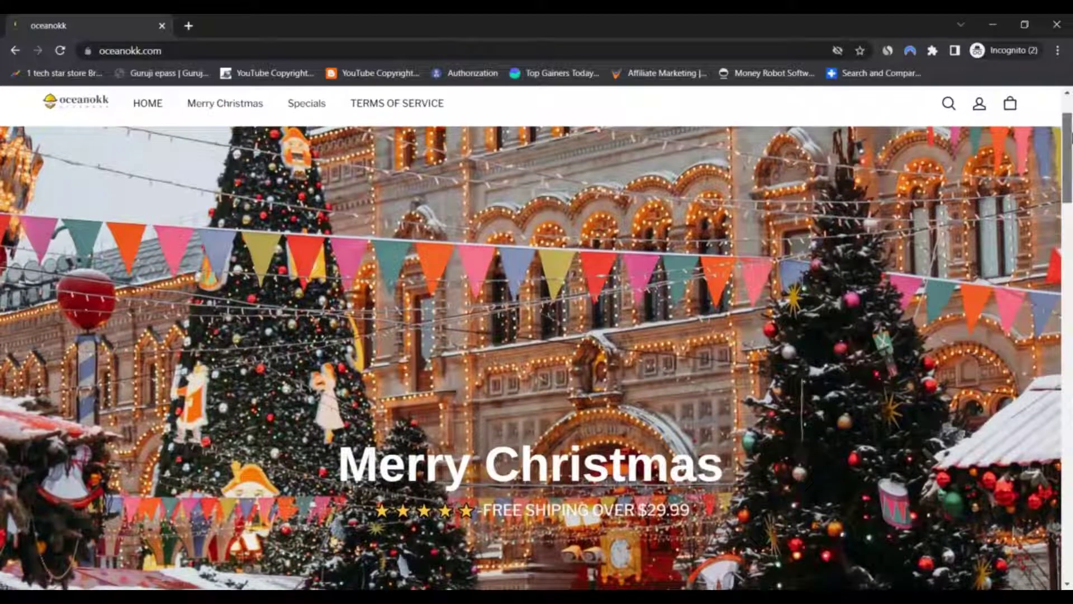
{"action": "mouse_move", "coordinate": [1067, 147]}
{"action": "left_mouse_down"}
{"action": "mouse_move", "coordinate": [1066, 193]}
{"action": "mouse_move", "coordinate": [1067, 163]}
{"action": "left_mouse_up"}
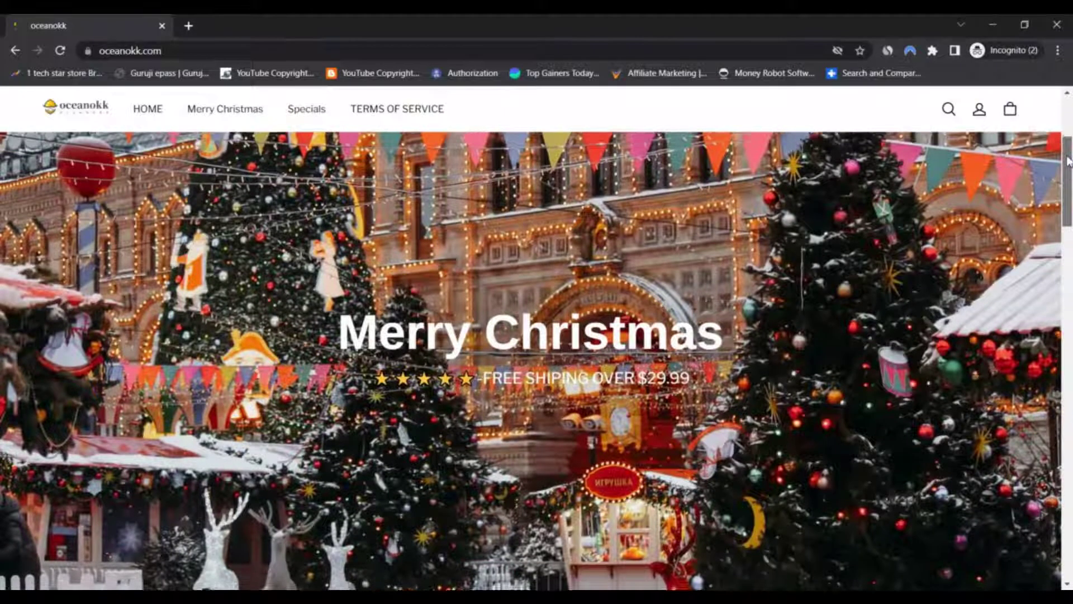
{"action": "mouse_move", "coordinate": [1067, 164]}
{"action": "left_mouse_down"}
{"action": "mouse_move", "coordinate": [1064, 144]}
{"action": "mouse_move", "coordinate": [1068, 419]}
{"action": "left_mouse_up"}
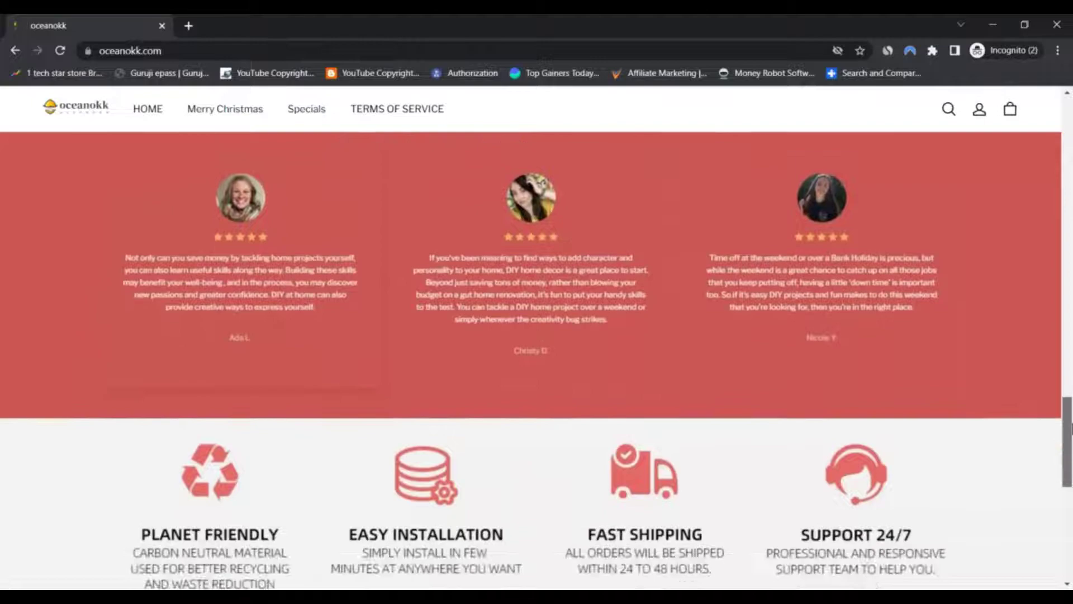
{"action": "mouse_move", "coordinate": [1067, 420]}
{"action": "left_mouse_down"}
{"action": "mouse_move", "coordinate": [1064, 178]}
{"action": "mouse_move", "coordinate": [1033, 170]}
{"action": "mouse_move", "coordinate": [1023, 141]}
{"action": "left_mouse_up"}
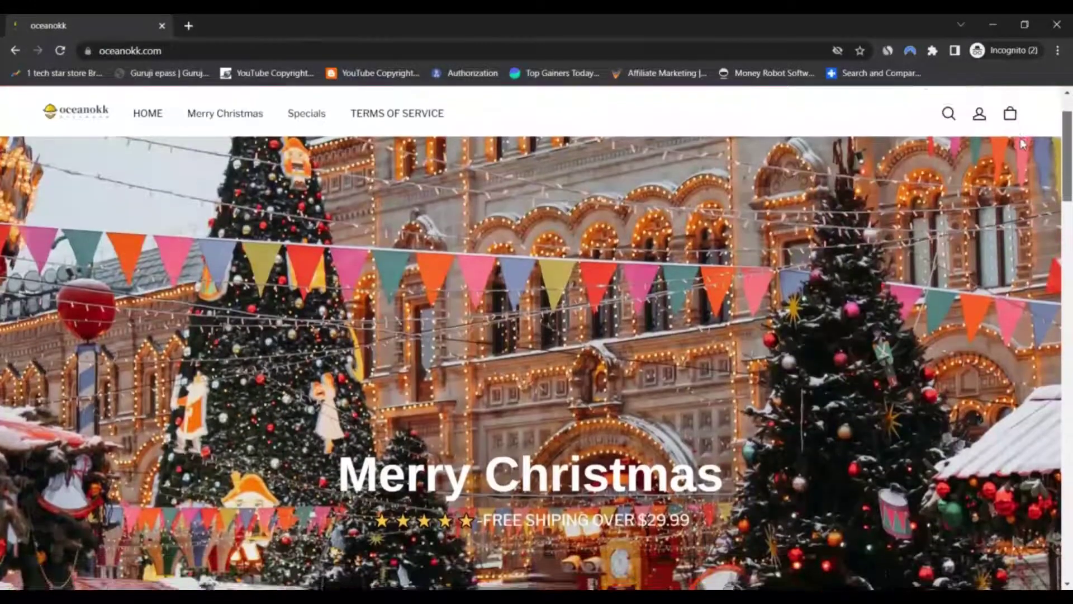
{"action": "scroll", "coordinate": [1023, 141], "scroll_direction": "down", "scroll_amount": 1}
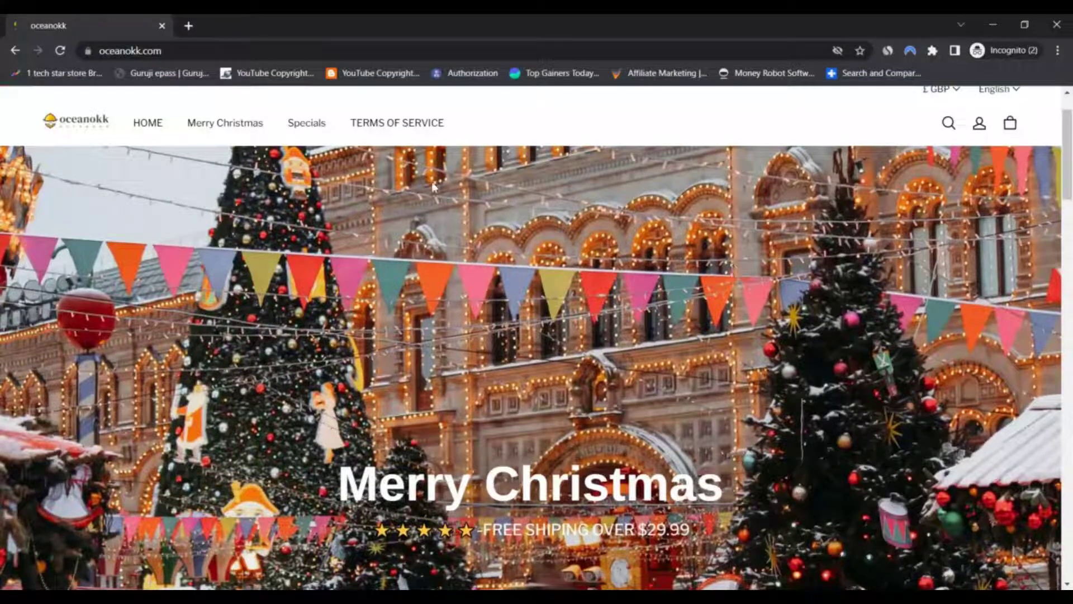
Step: Open the Merry Christmas collection from the homepage's top navigation
{"action": "left_click", "coordinate": [223, 125]}
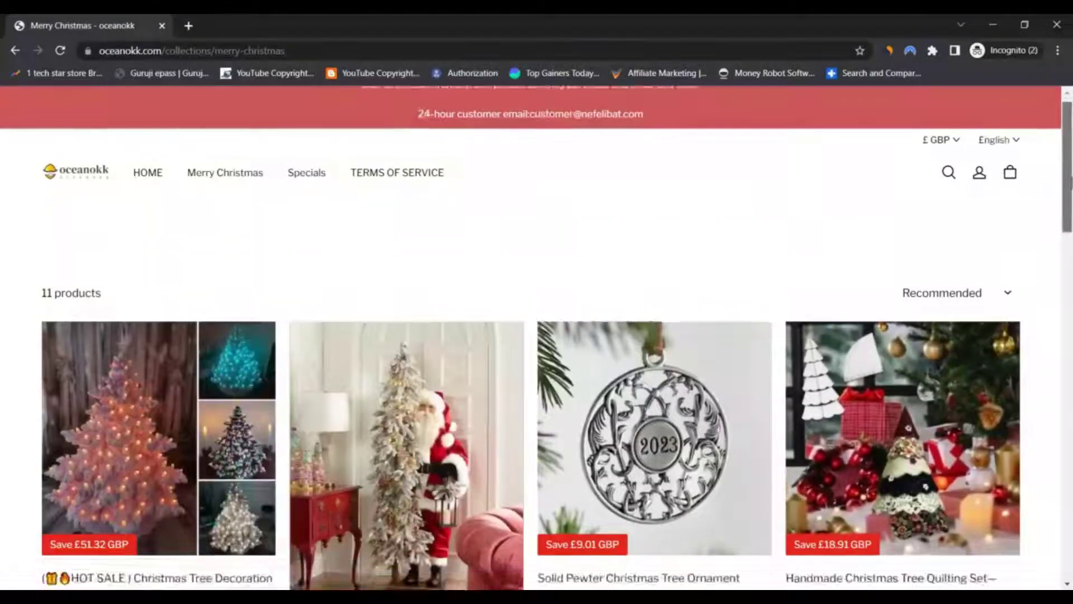
{"action": "scroll", "coordinate": [956, 422], "scroll_direction": "down", "scroll_amount": 5}
{"action": "scroll", "coordinate": [956, 422], "scroll_direction": "down", "scroll_amount": 3}
{"action": "scroll", "coordinate": [537, 361], "scroll_direction": "down", "scroll_amount": 3}
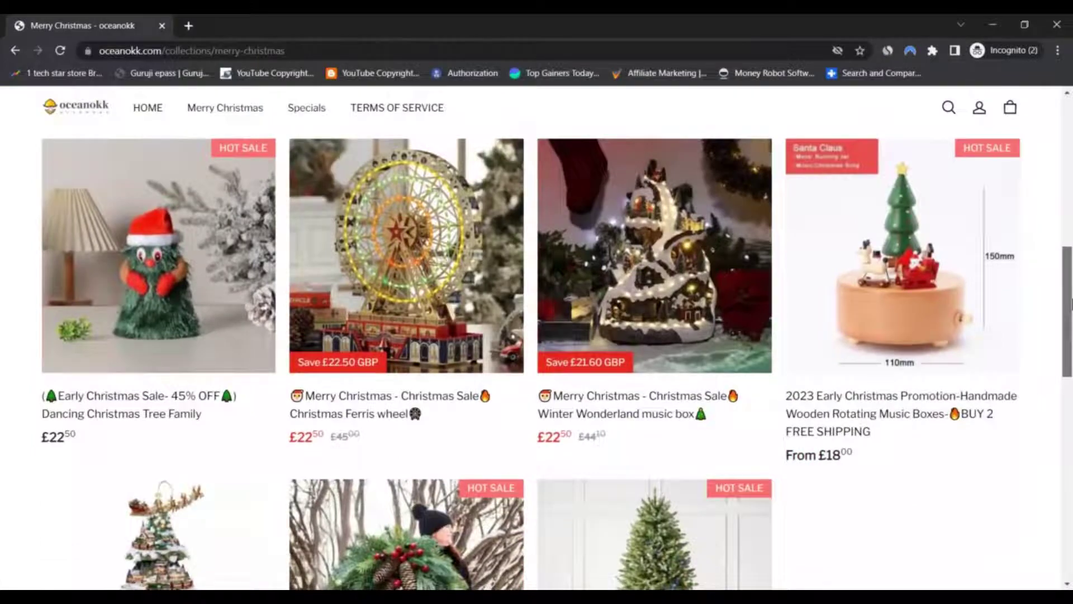
{"action": "scroll", "coordinate": [537, 361], "scroll_direction": "down", "scroll_amount": 5}
{"action": "scroll", "coordinate": [537, 360], "scroll_direction": "down", "scroll_amount": 2}
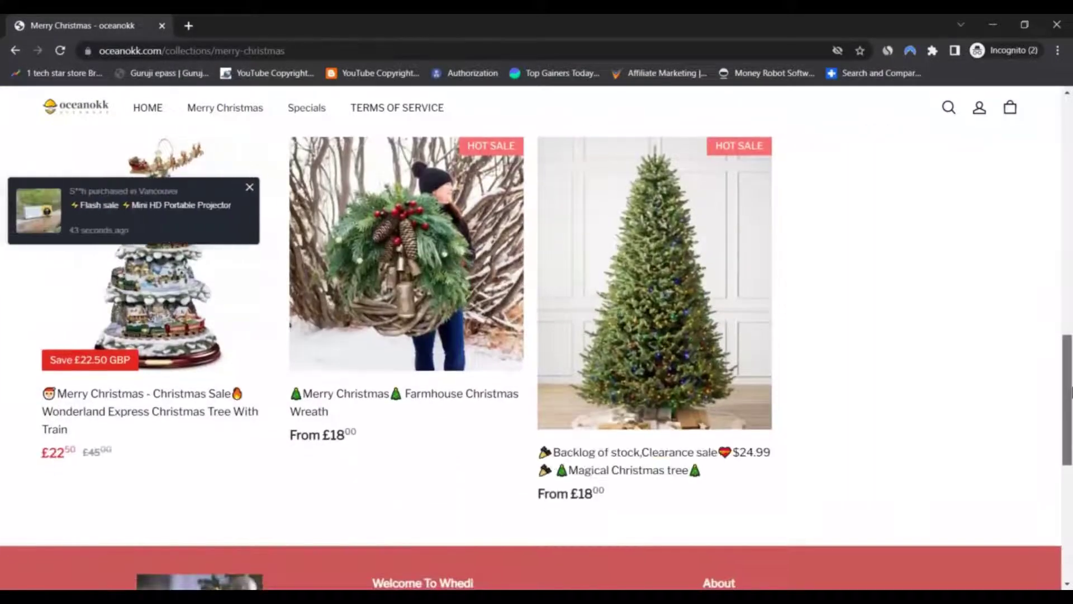
{"action": "scroll", "coordinate": [923, 335], "scroll_direction": "up", "scroll_amount": 10}
{"action": "scroll", "coordinate": [1014, 99], "scroll_direction": "up", "scroll_amount": 8}
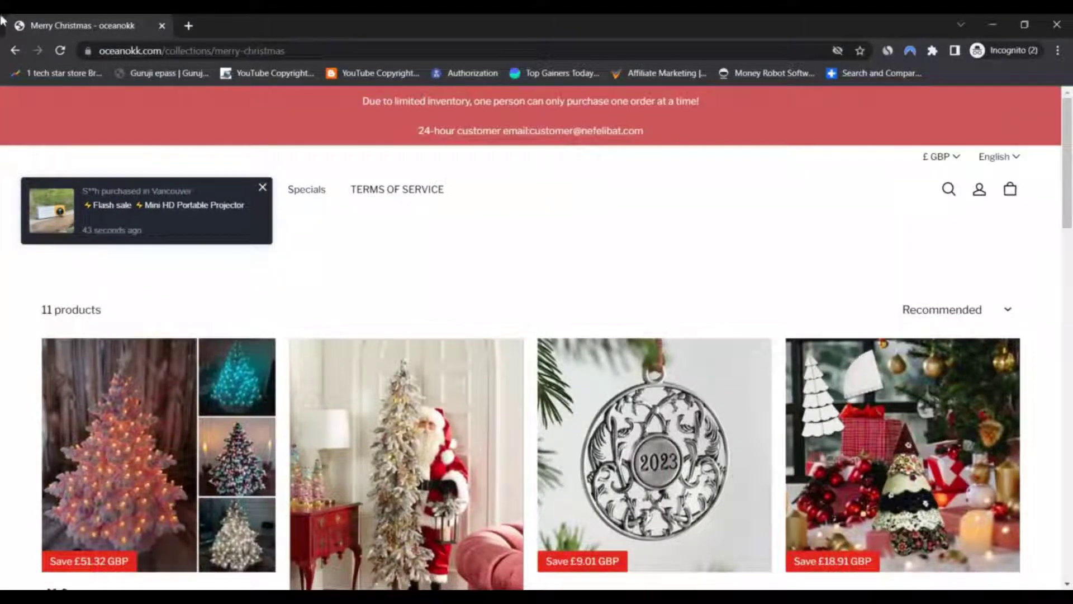